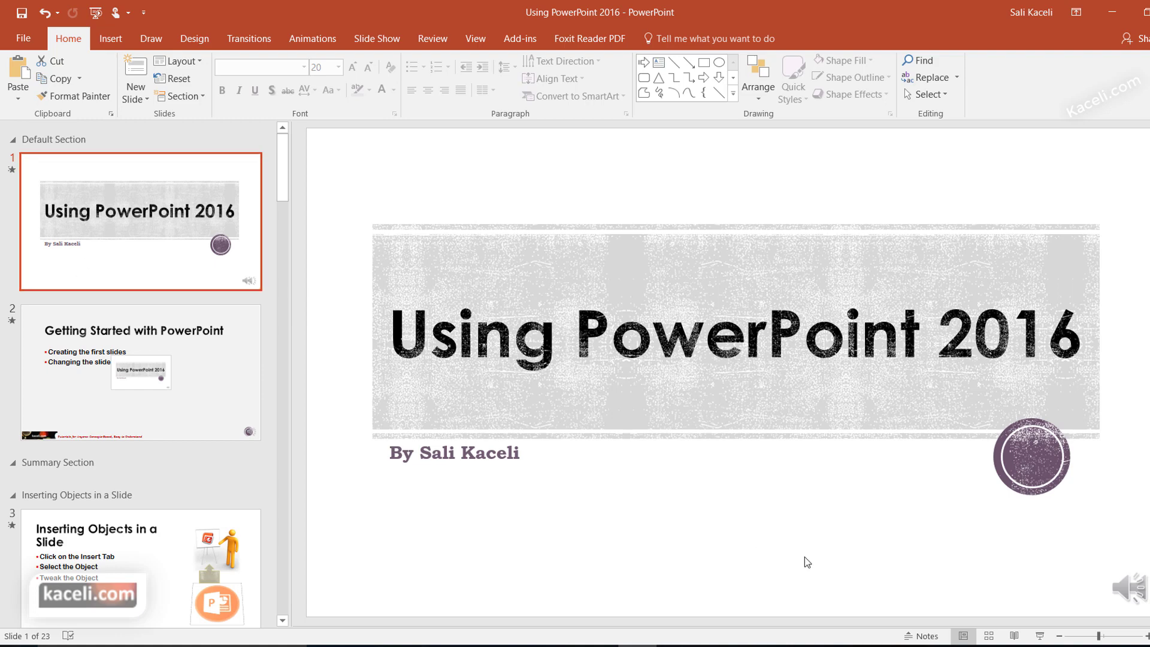
Enlarge the notes pane and paste the introduction into slide 1's speaker notes.
left_click(924, 637)
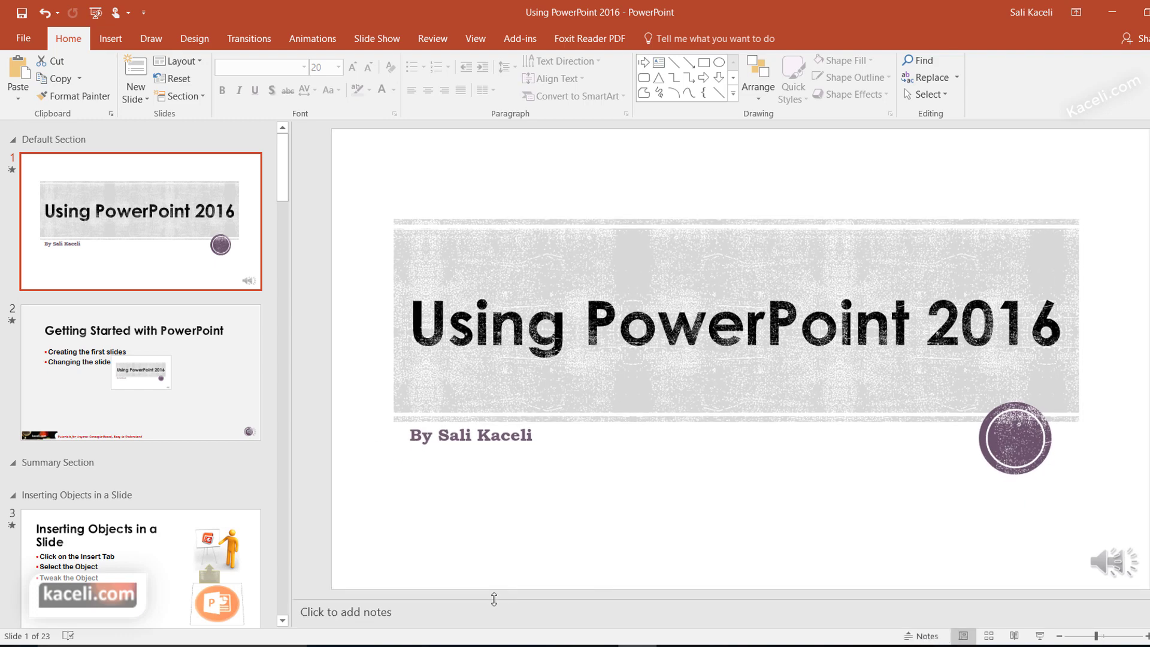
left_click_drag(493, 596, 505, 518)
left_click(421, 537)
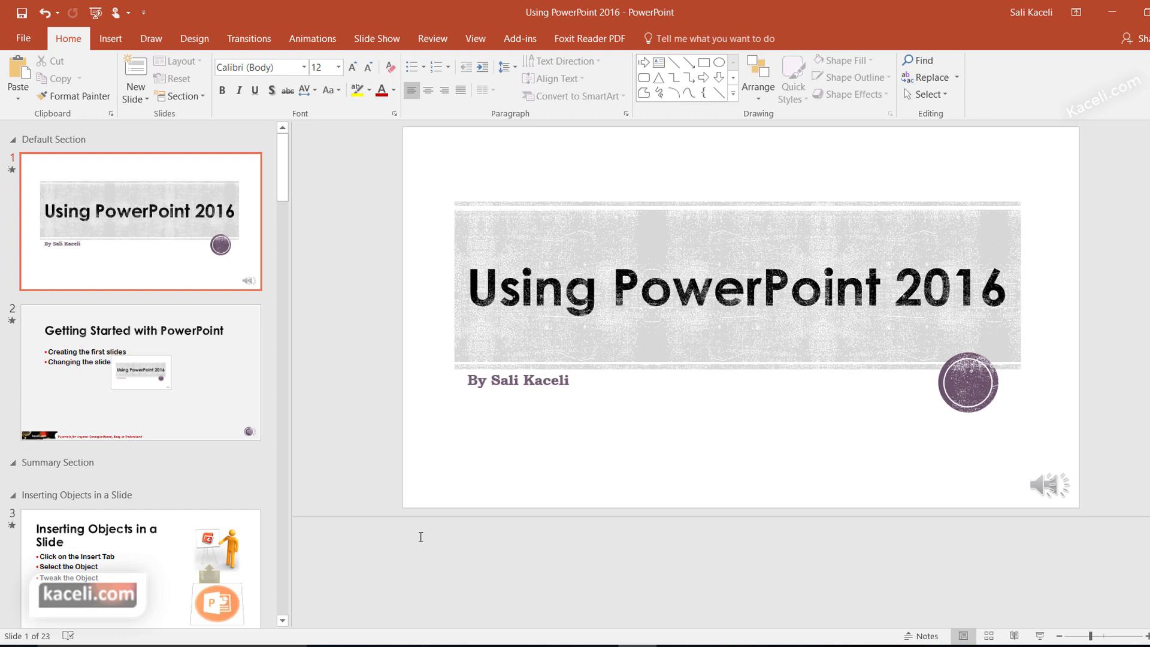
type("Hi my name is Sali Kaceli. Today we are going to learn about PowerPoint.")
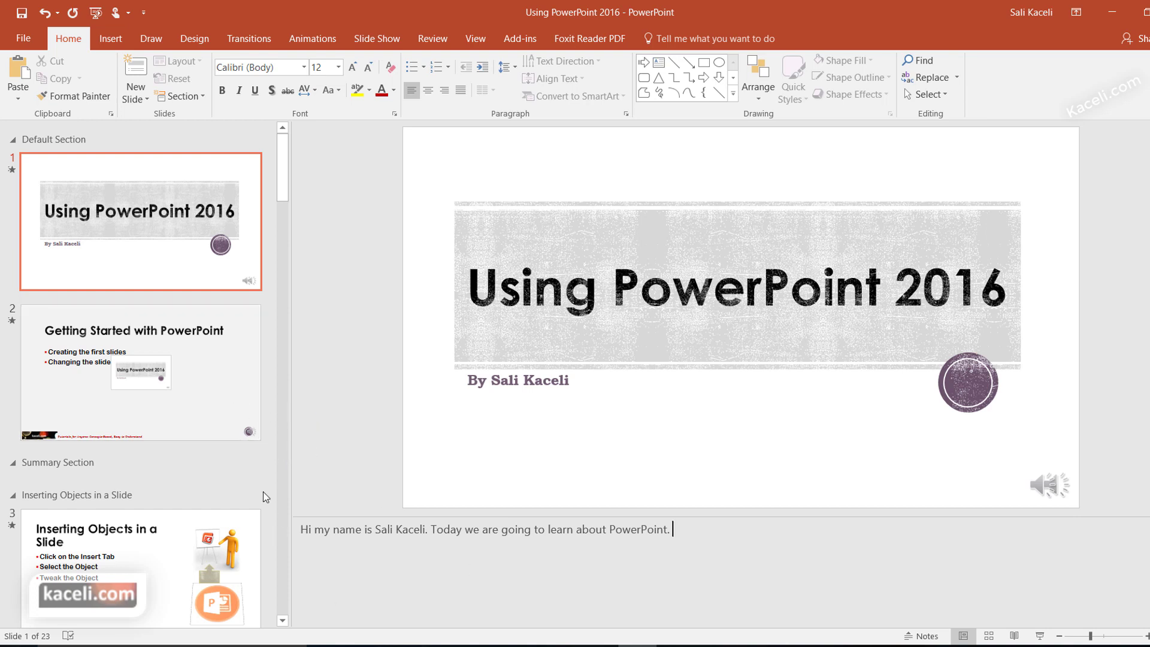
Type notes for slide 2 and 'Notes can also be formatted.' for slide 3.
left_click(240, 385)
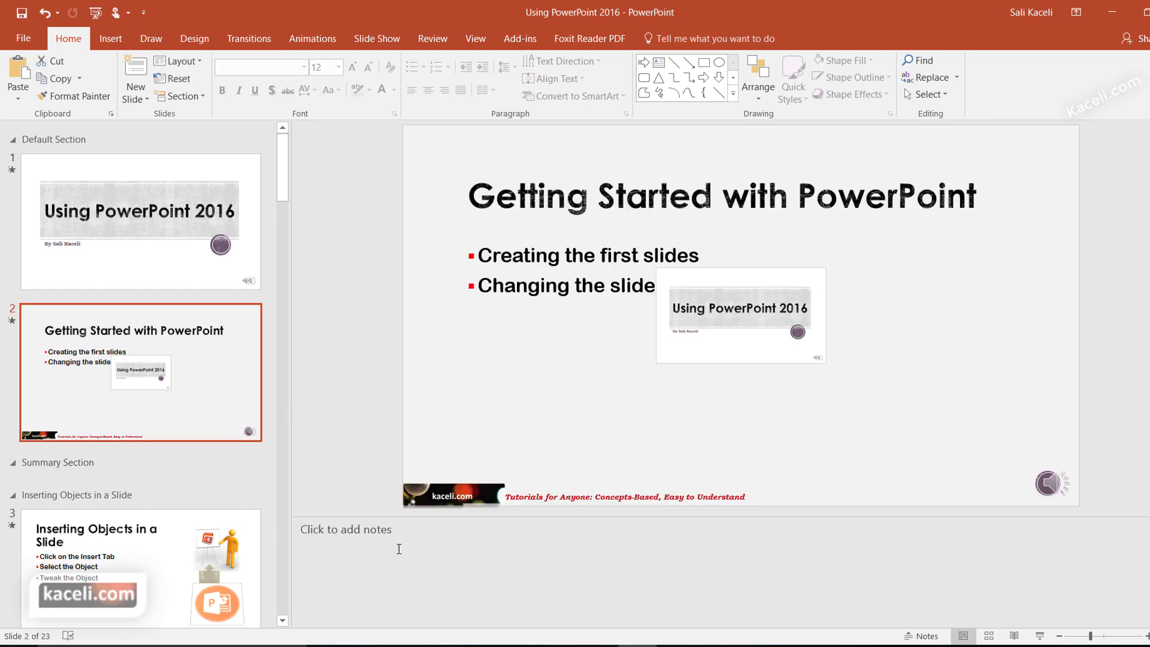
left_click(396, 549)
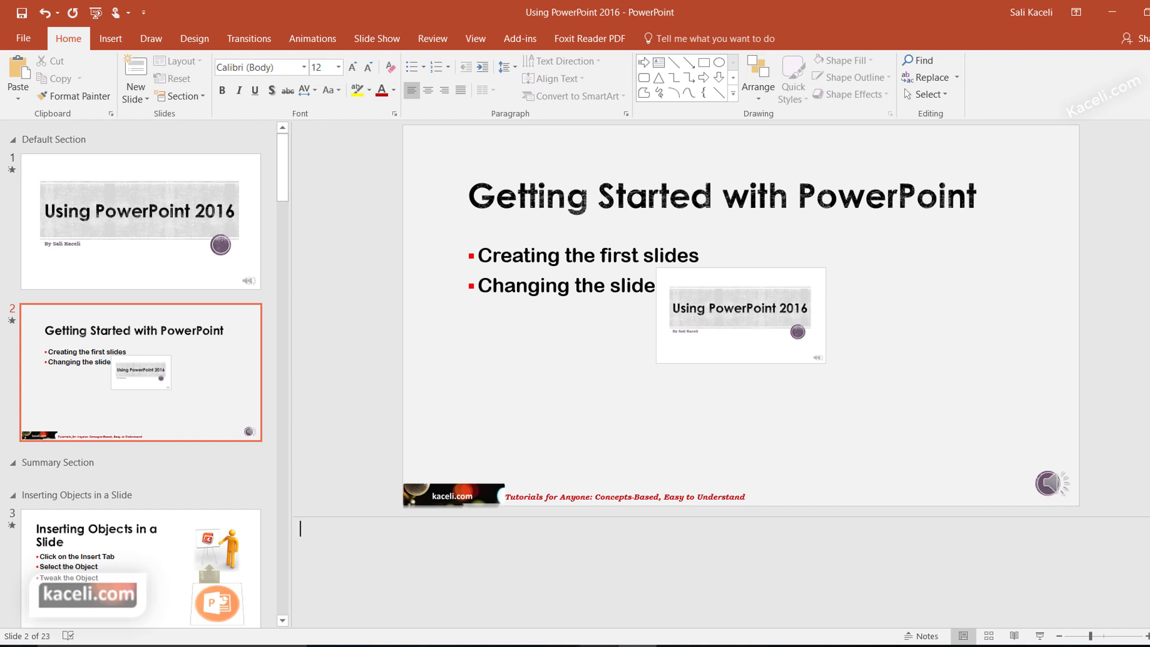
type("When learning PowerPoint or any other applications, it is best to look at the application options and check out the various features on how things work. The computer ")
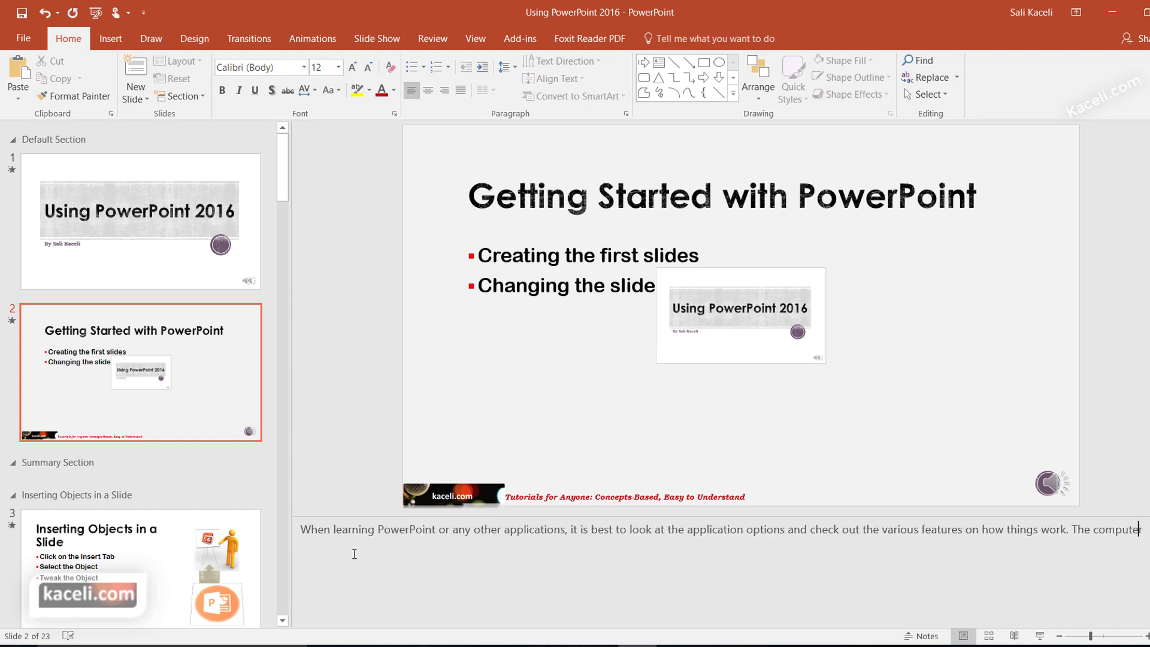
type("i")
type("Notes can also be formatted.")
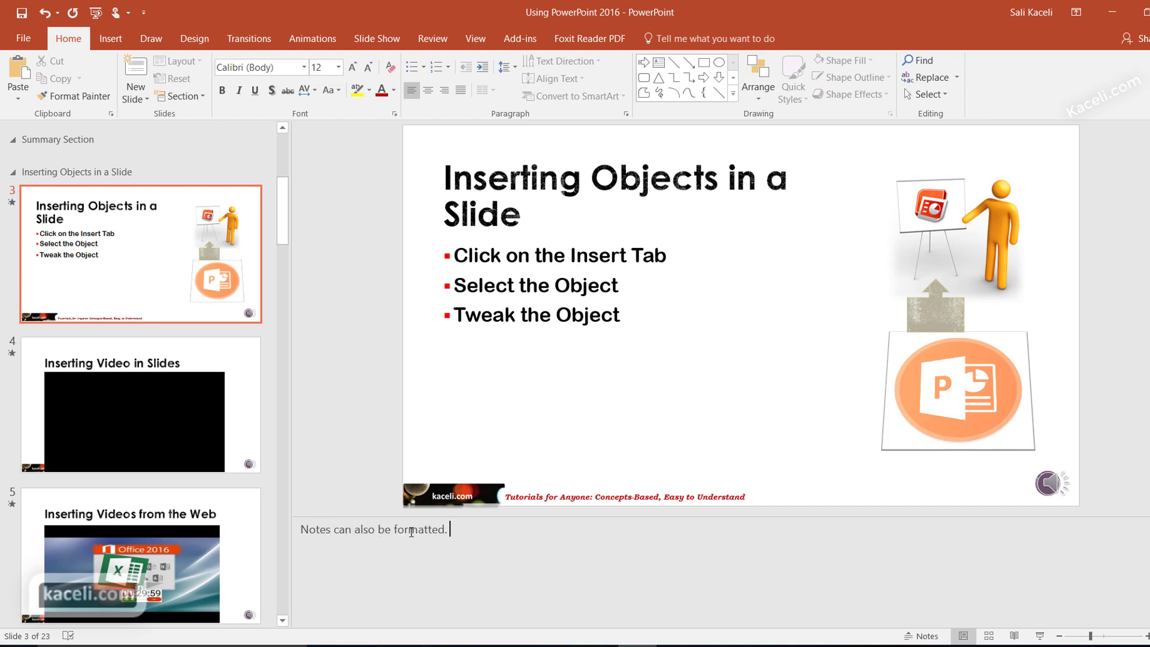
Bold the word 'formatted' in slide 3's note, leaving 'Notes' unformatted.
double_click(402, 529)
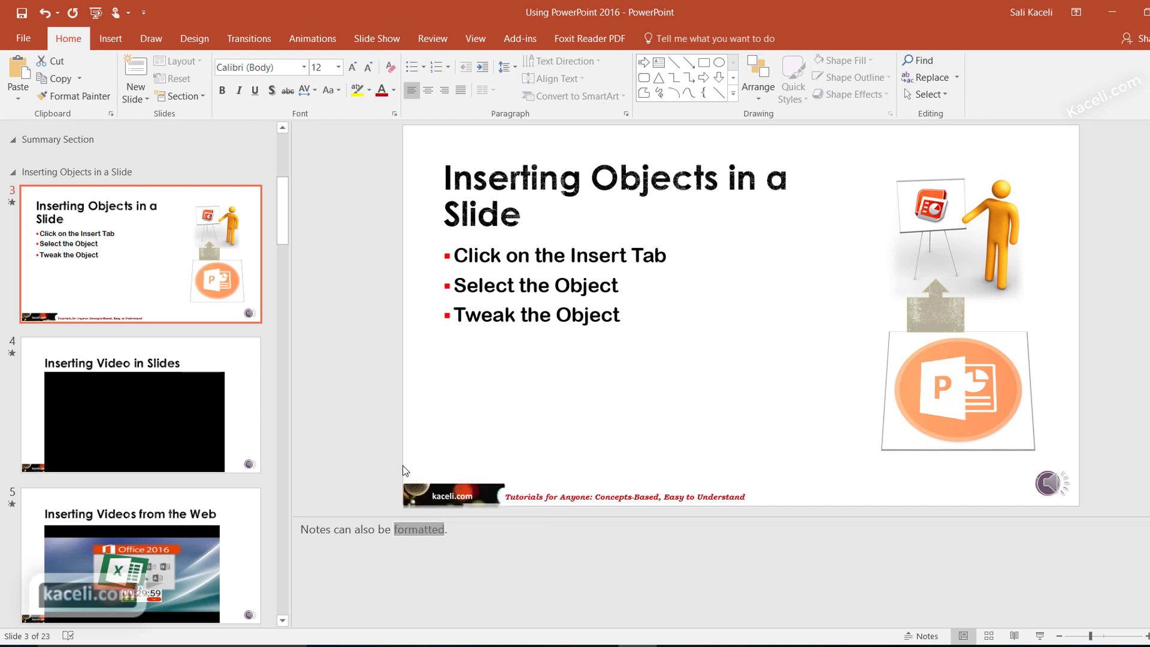
left_click(223, 90)
double_click(325, 531)
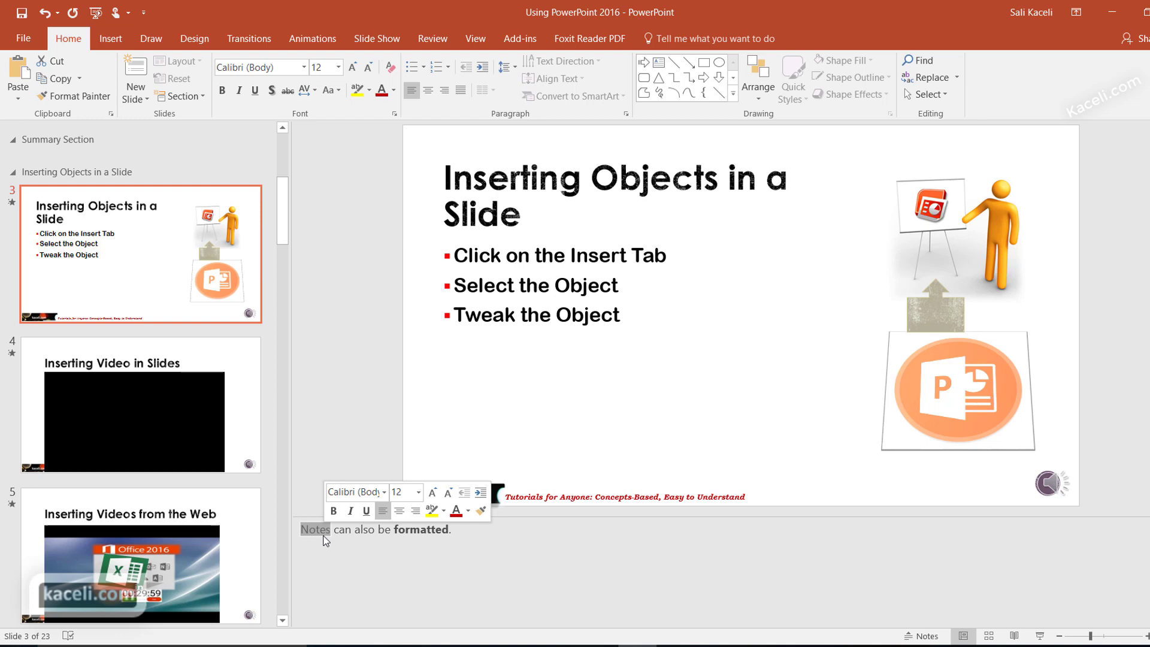
left_click(505, 591)
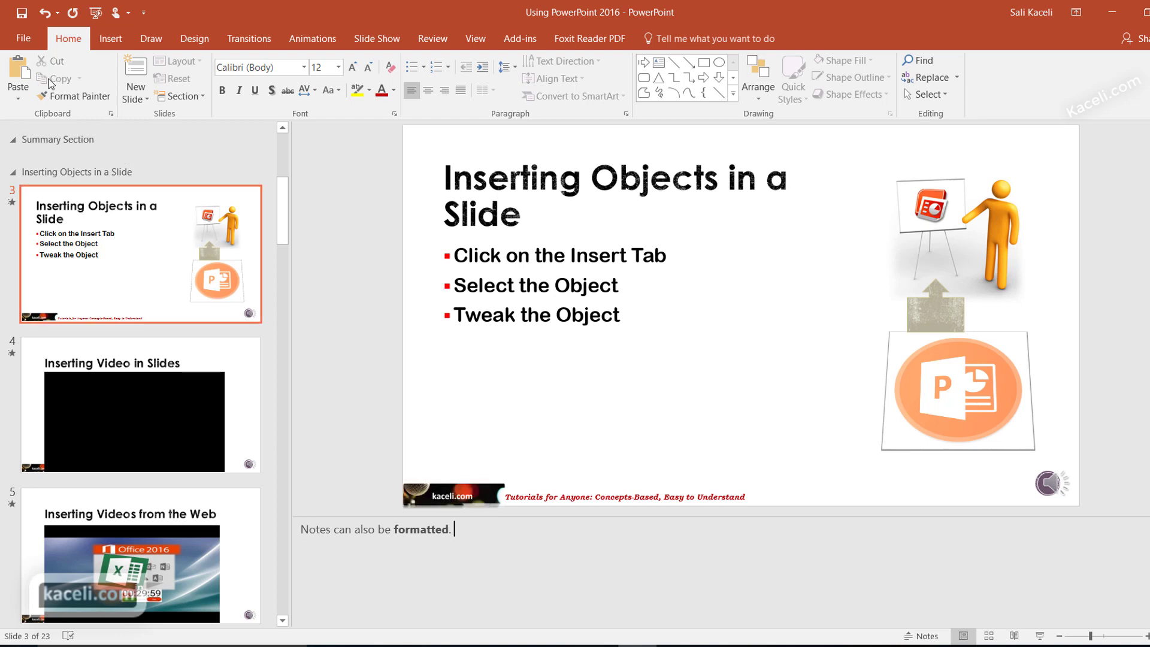
Change the print layout from Full Page Slides to Notes Pages.
left_click(23, 40)
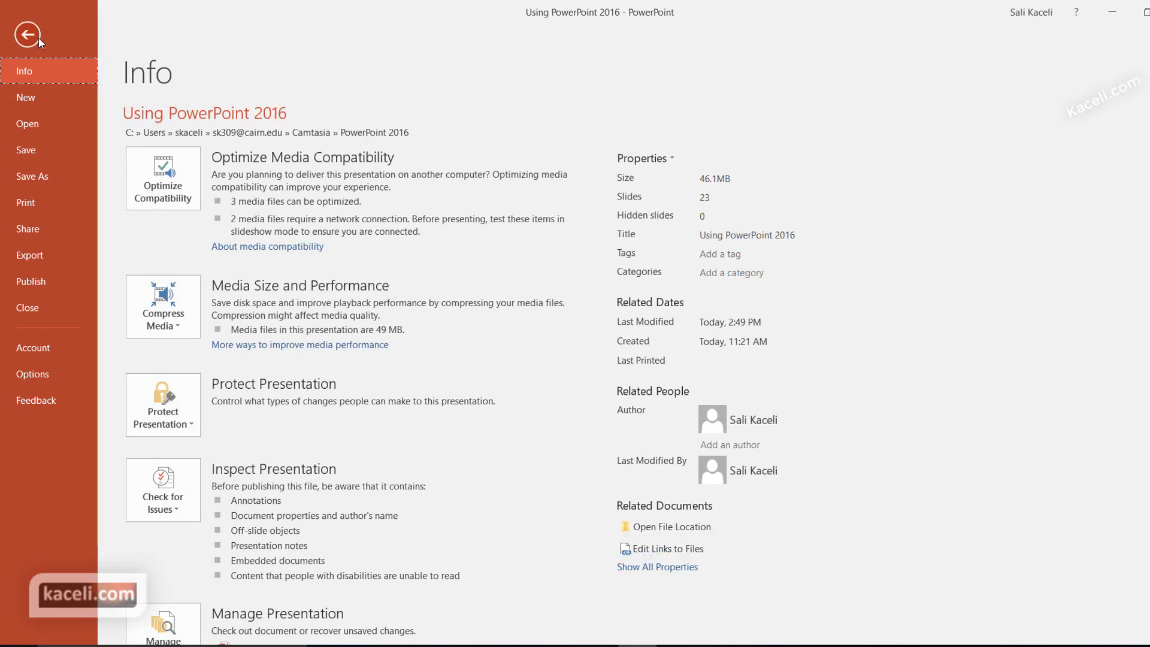
left_click(54, 206)
left_click(301, 350)
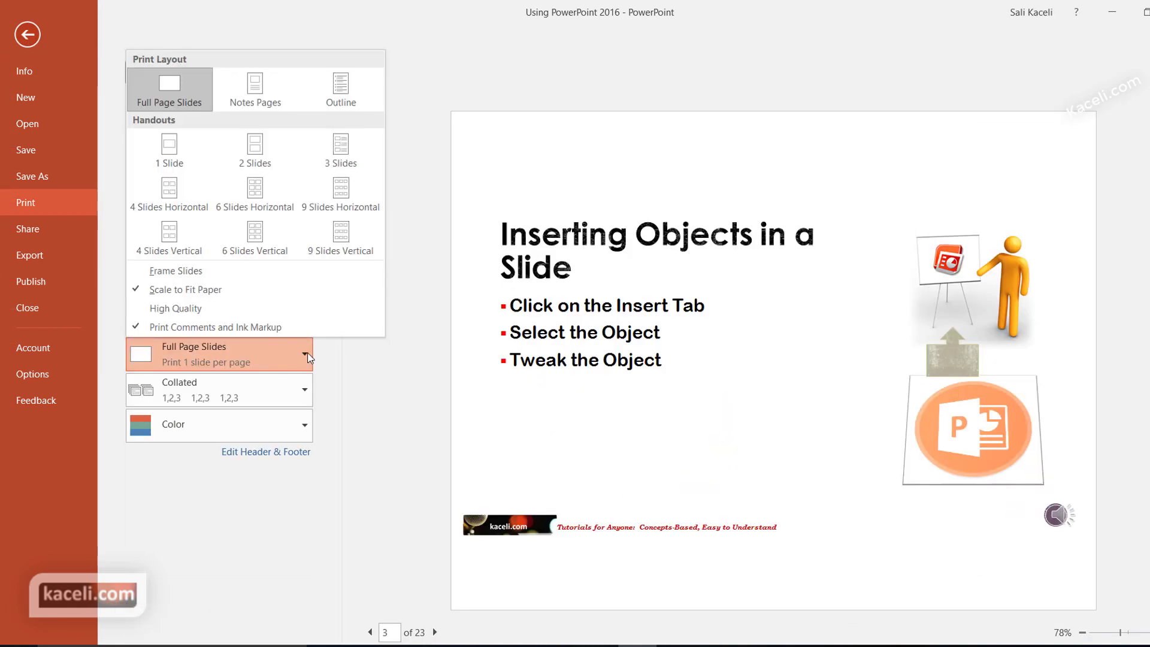
left_click(379, 412)
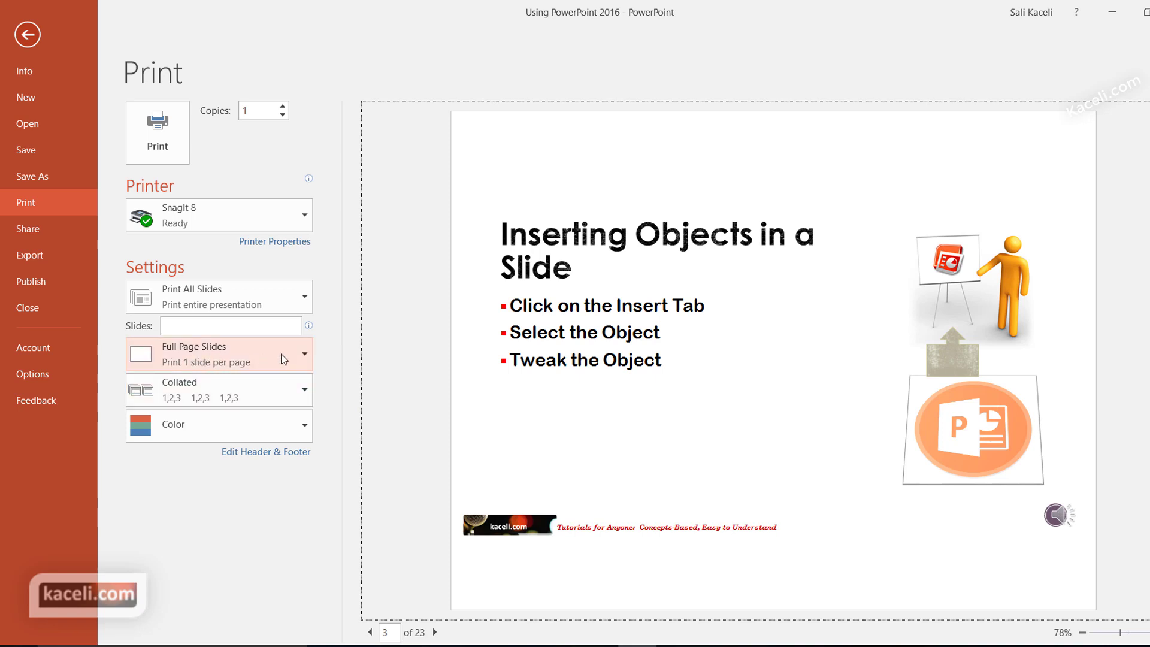
left_click(302, 354)
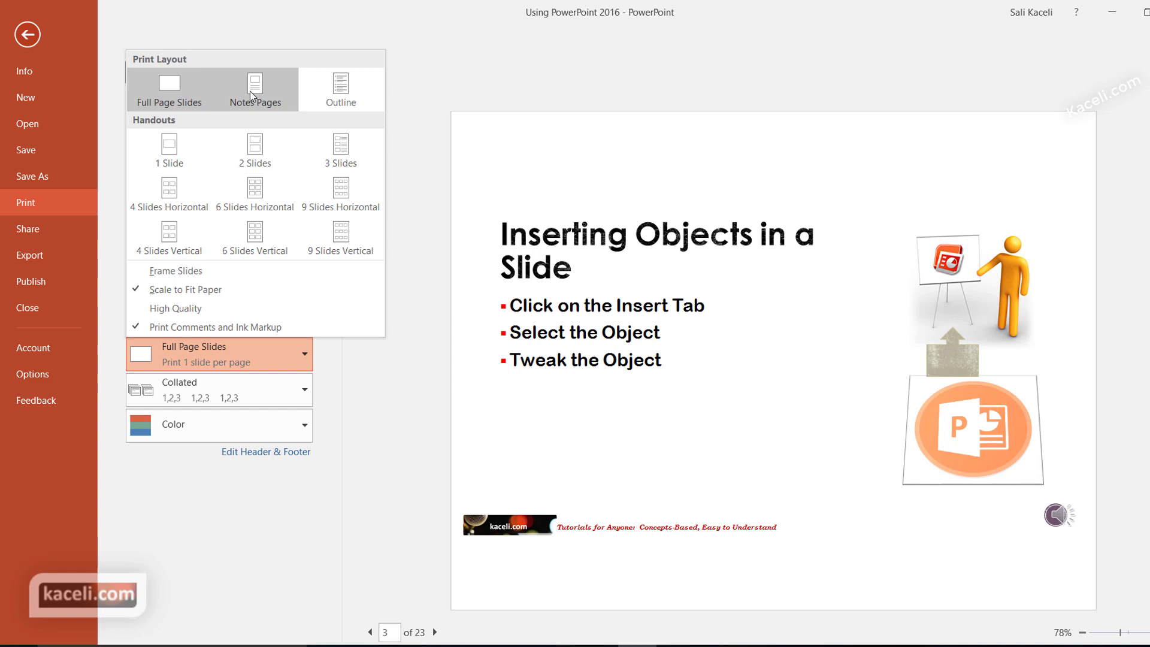
left_click(250, 91)
Preview notes pages 2 through 4, check the Color options, and return to editing.
left_click(369, 632)
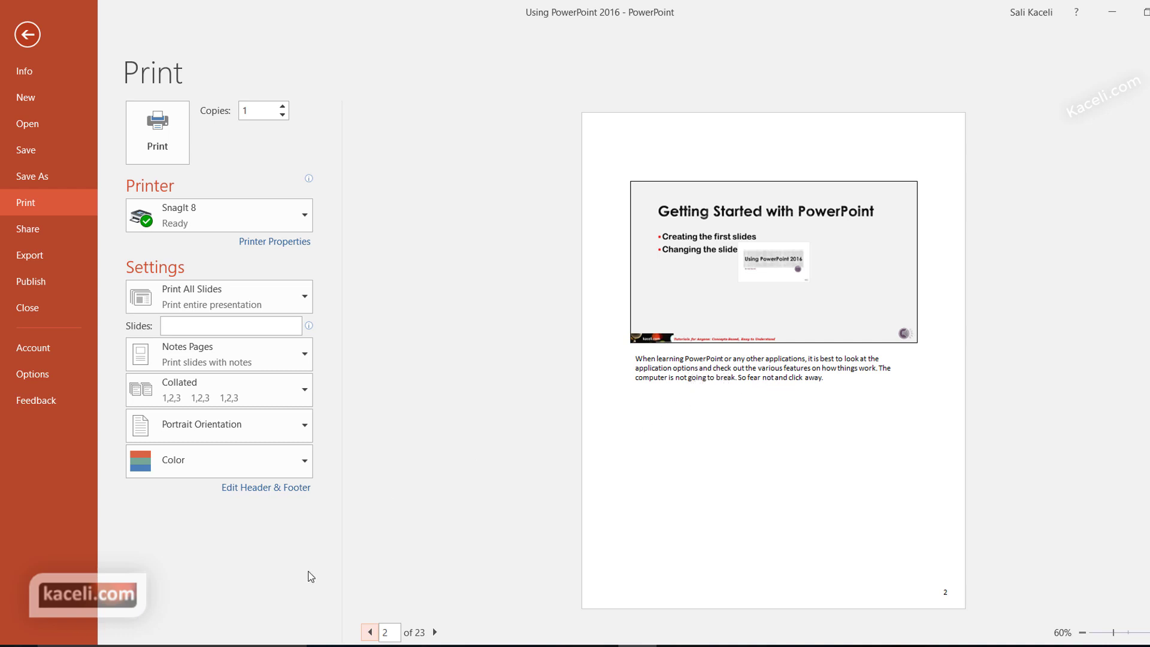
left_click(435, 632)
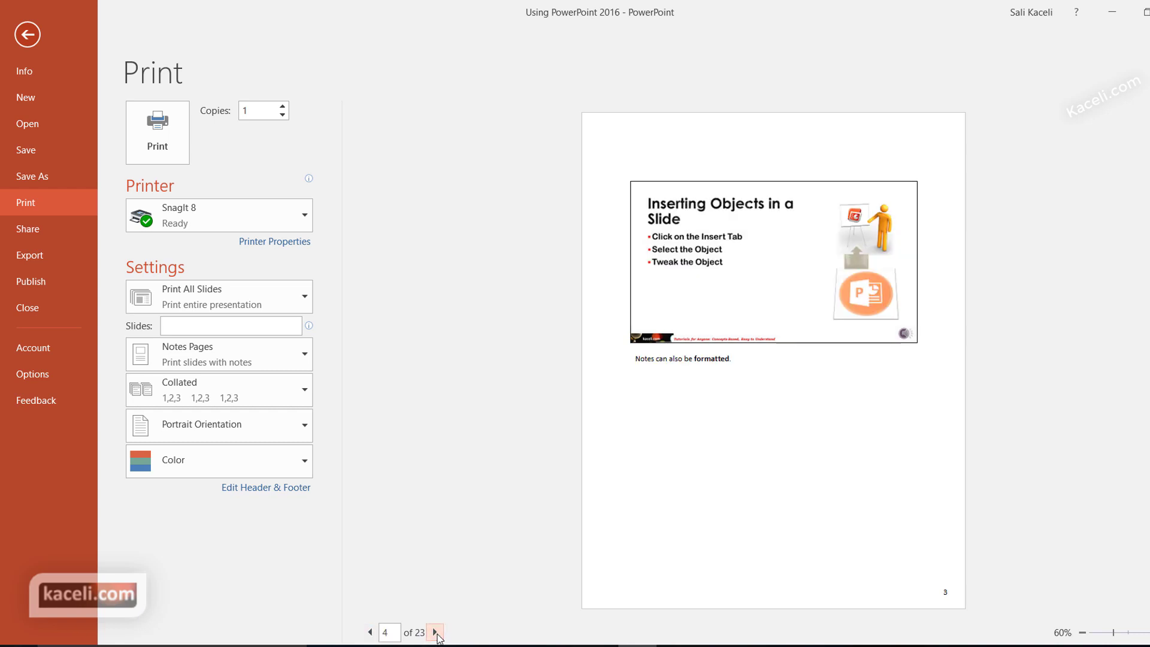
left_click(435, 633)
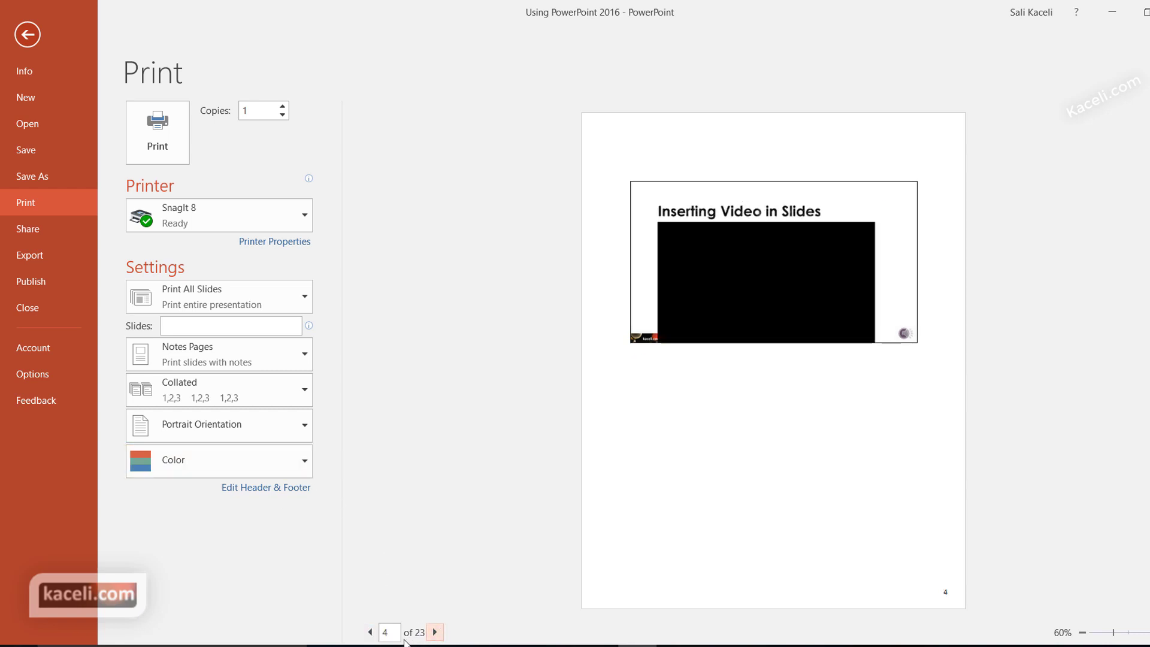
left_click(372, 635)
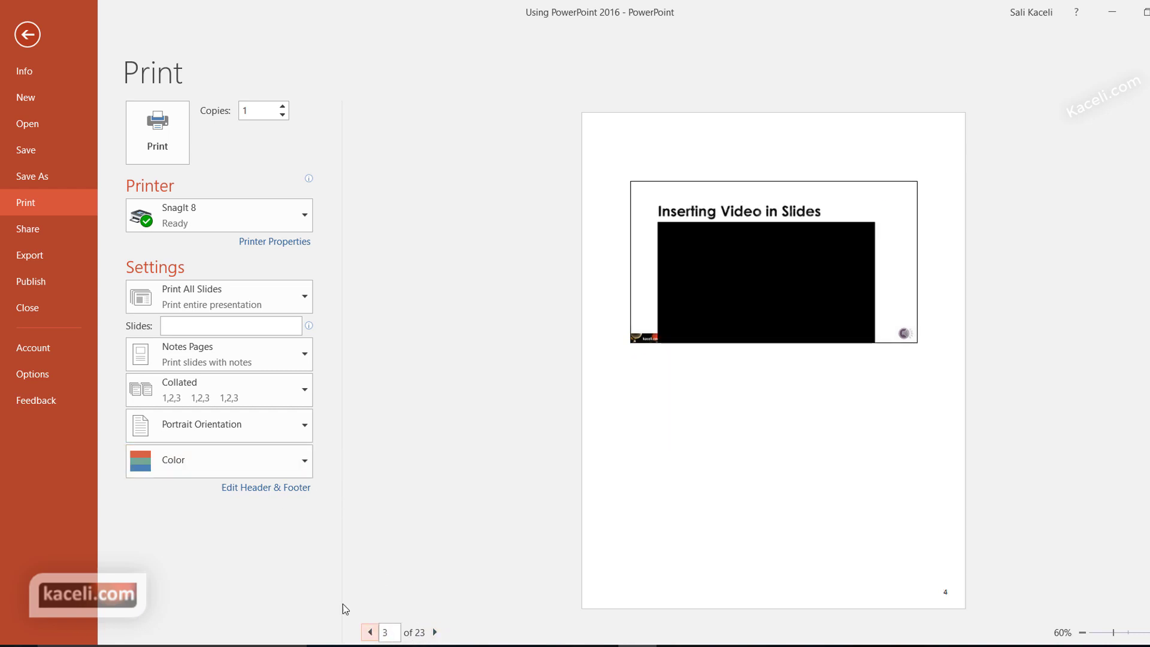
left_click(278, 460)
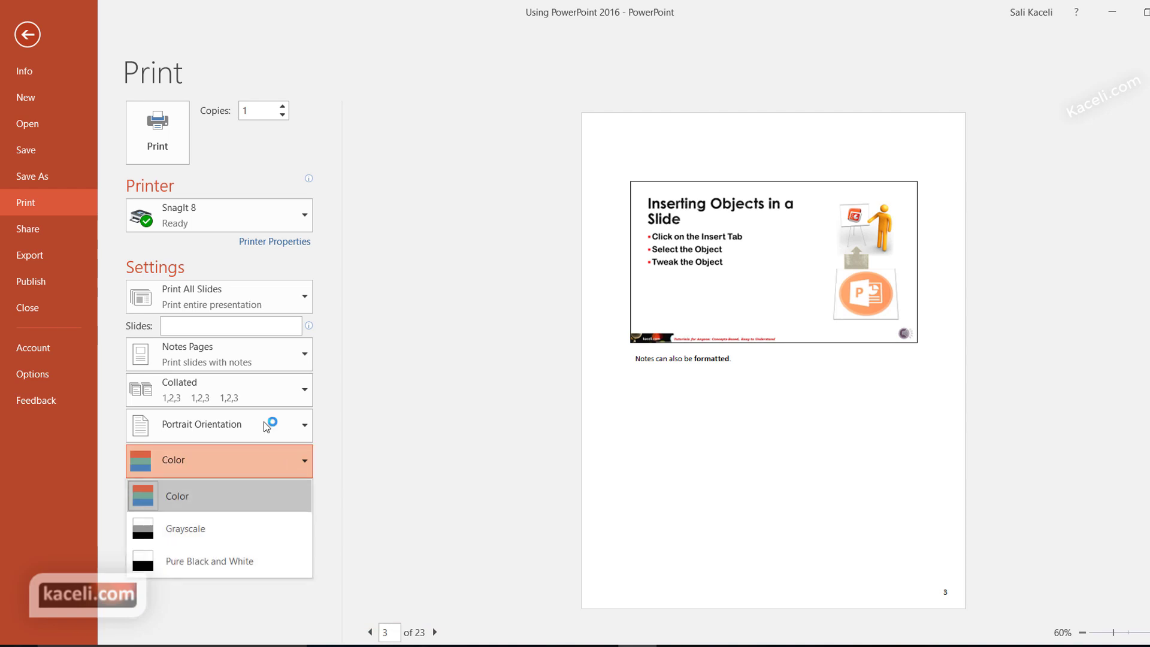
left_click(28, 34)
left_click(27, 34)
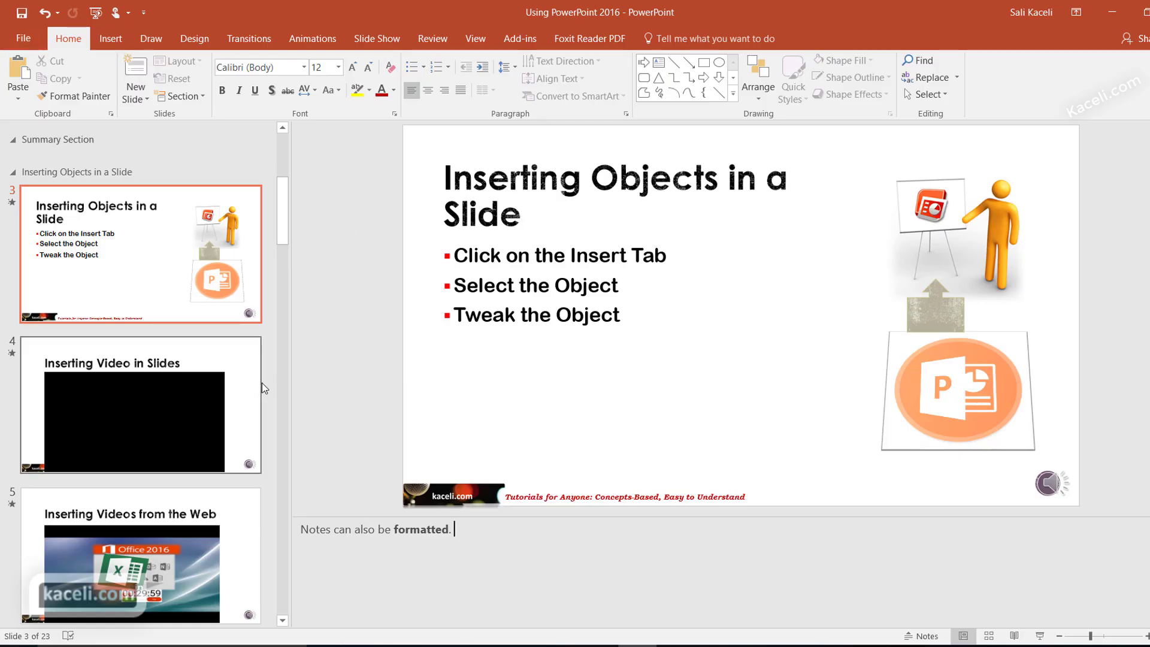
Enable Use Presenter View on the Slide Show tab, keeping Monitor on Automatic.
left_click(365, 43)
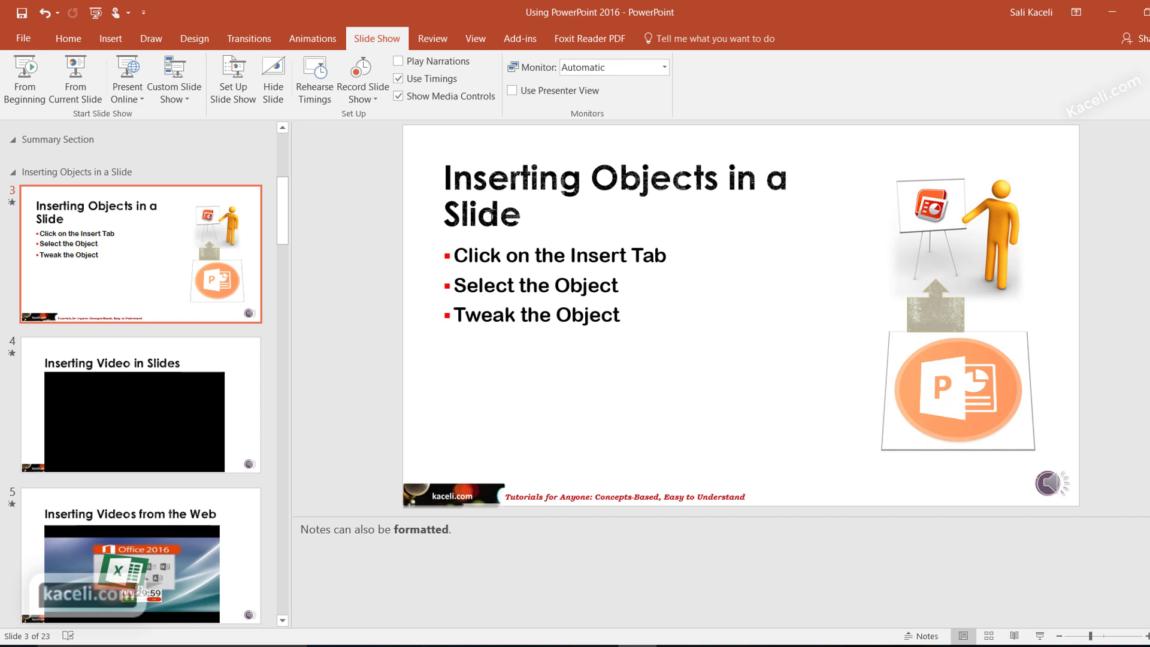
left_click(525, 92)
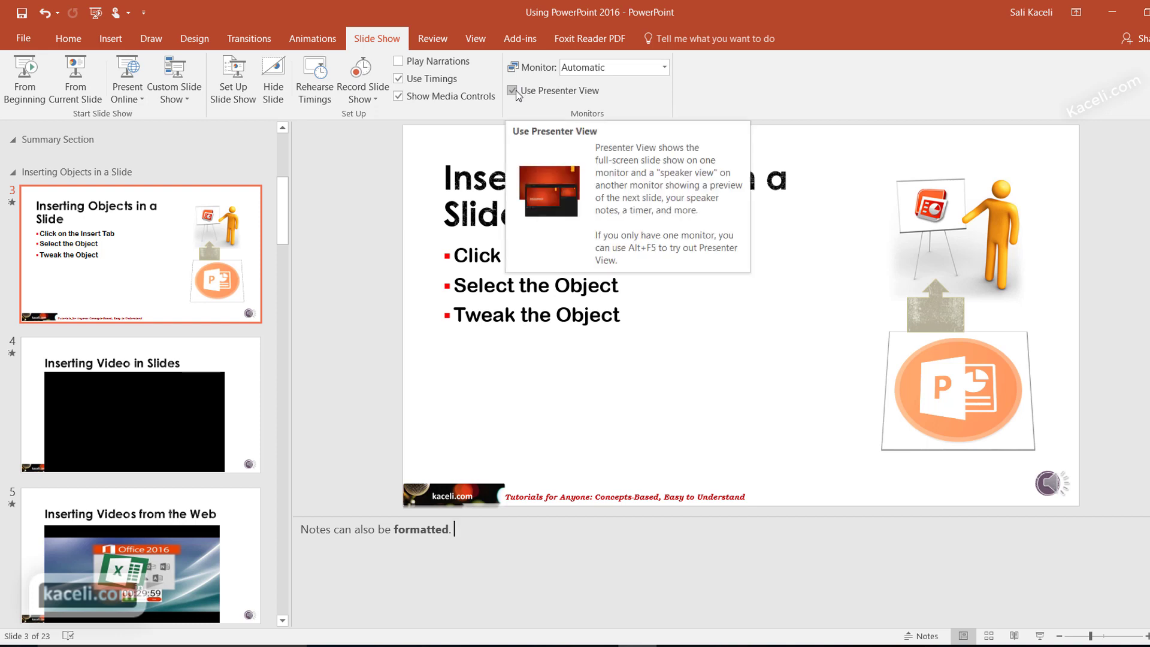
left_click(664, 69)
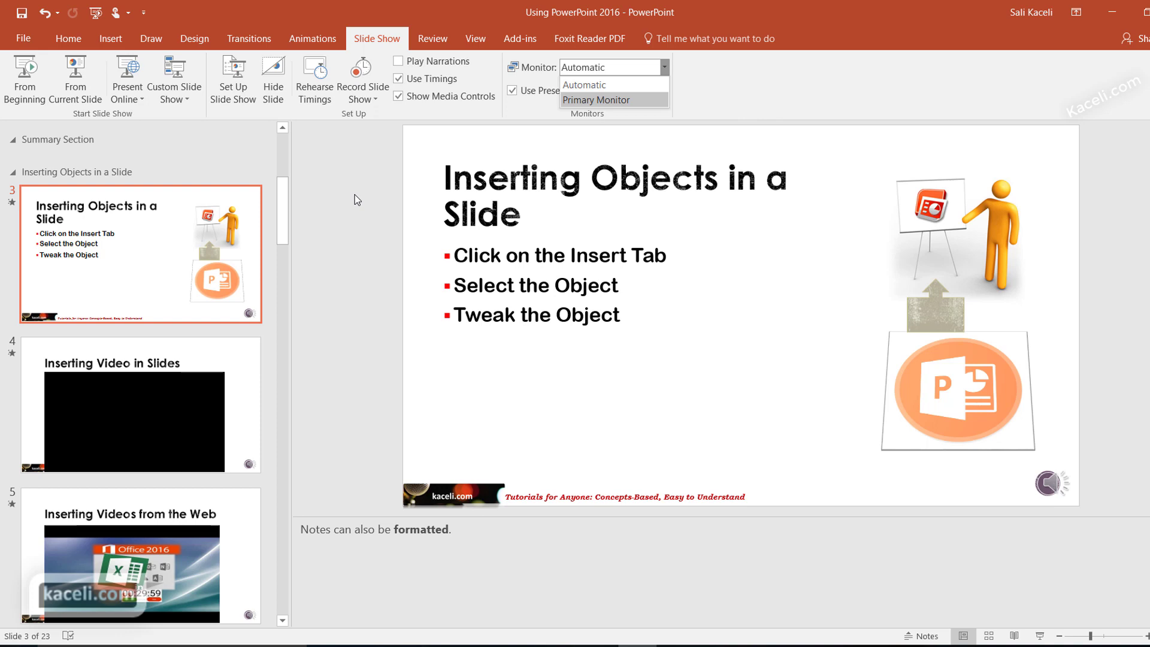
key("Escape")
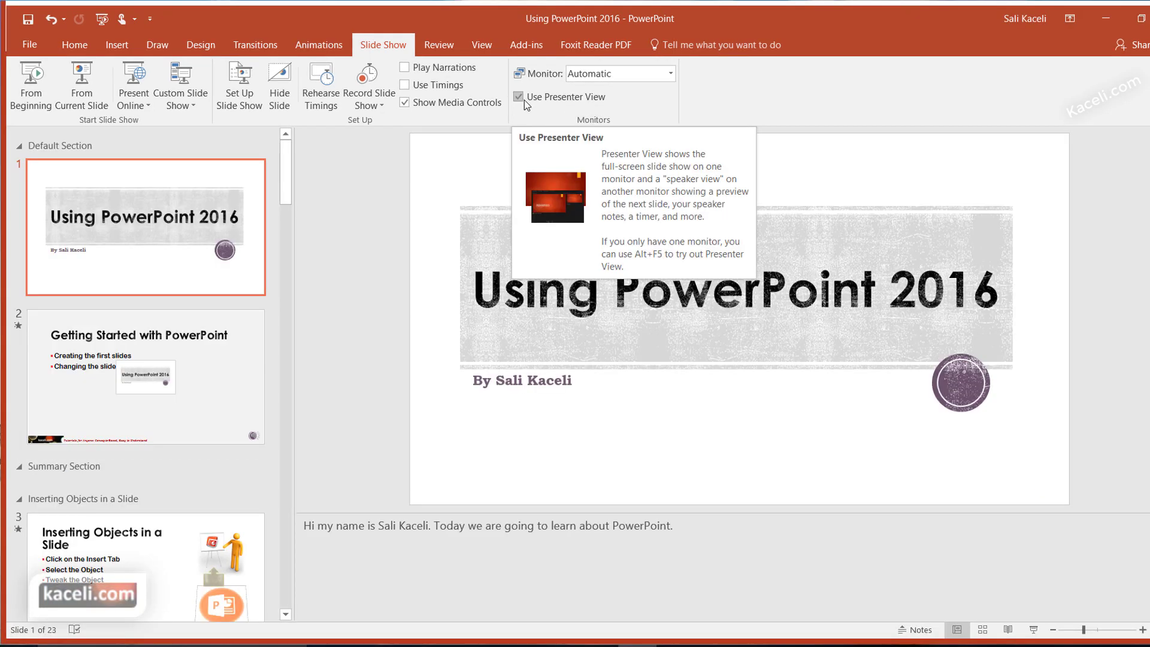
Start the show from slide 1, enlarge the notes text twice, and advance to slide 2.
left_click(31, 85)
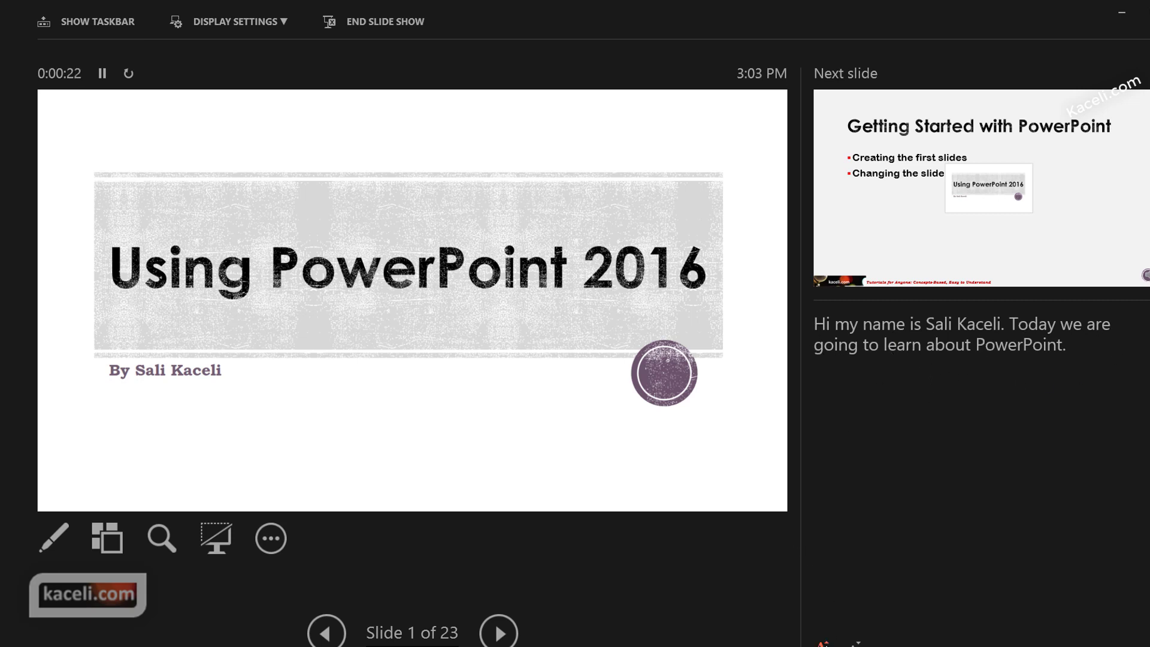
left_click(824, 643)
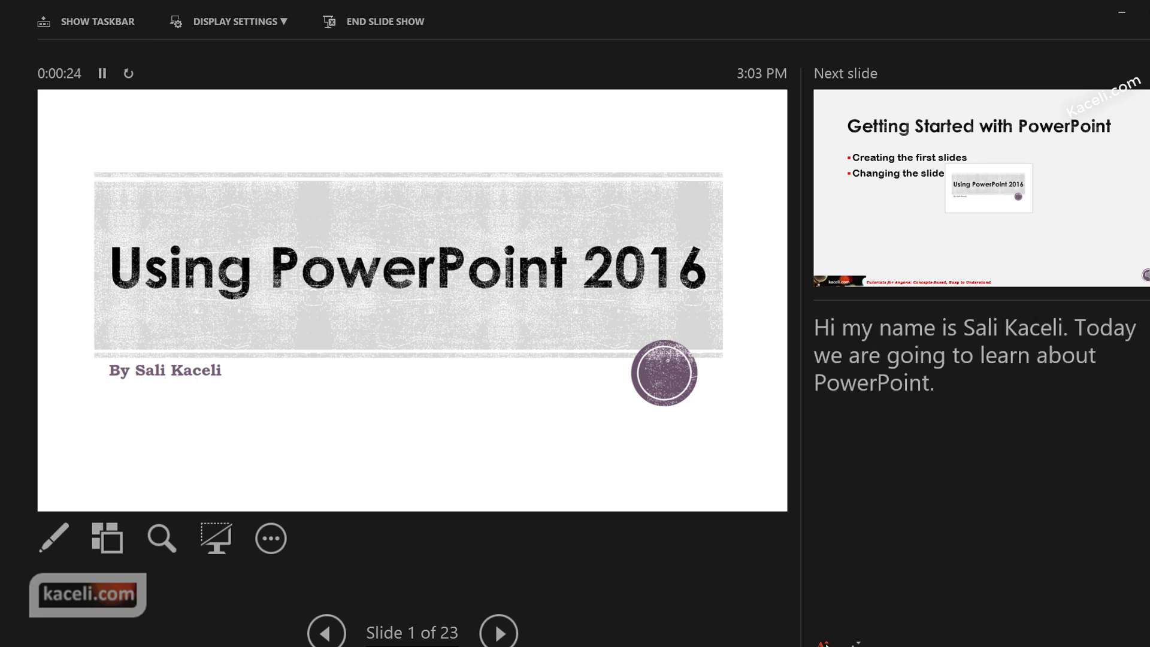
left_click(824, 643)
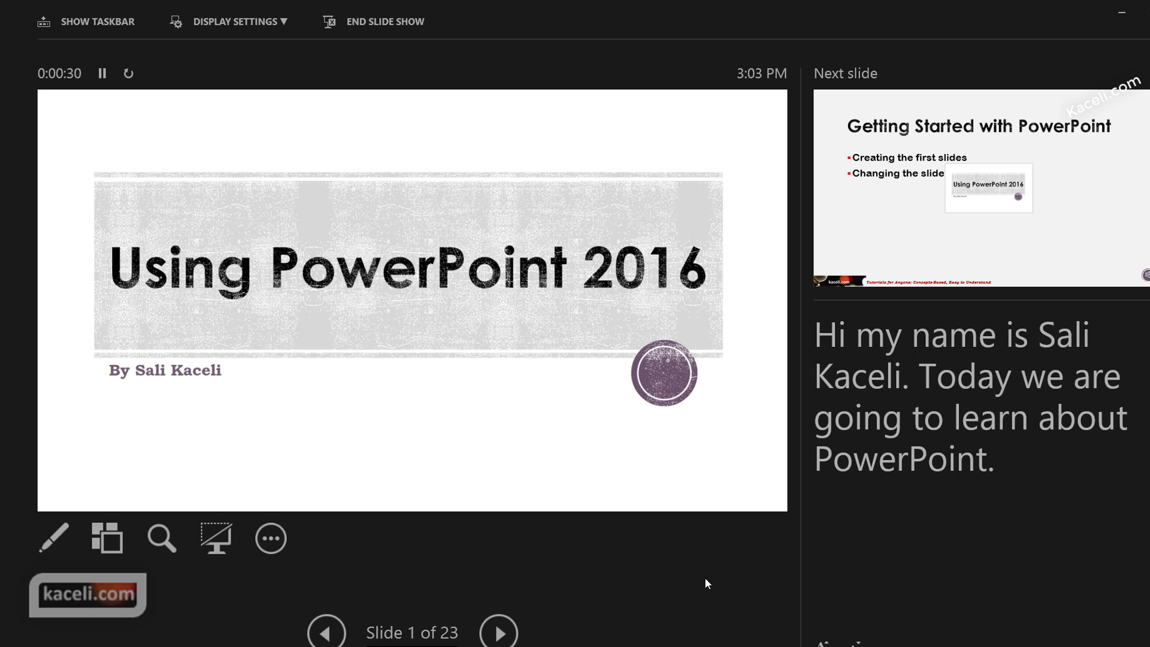
left_click(500, 633)
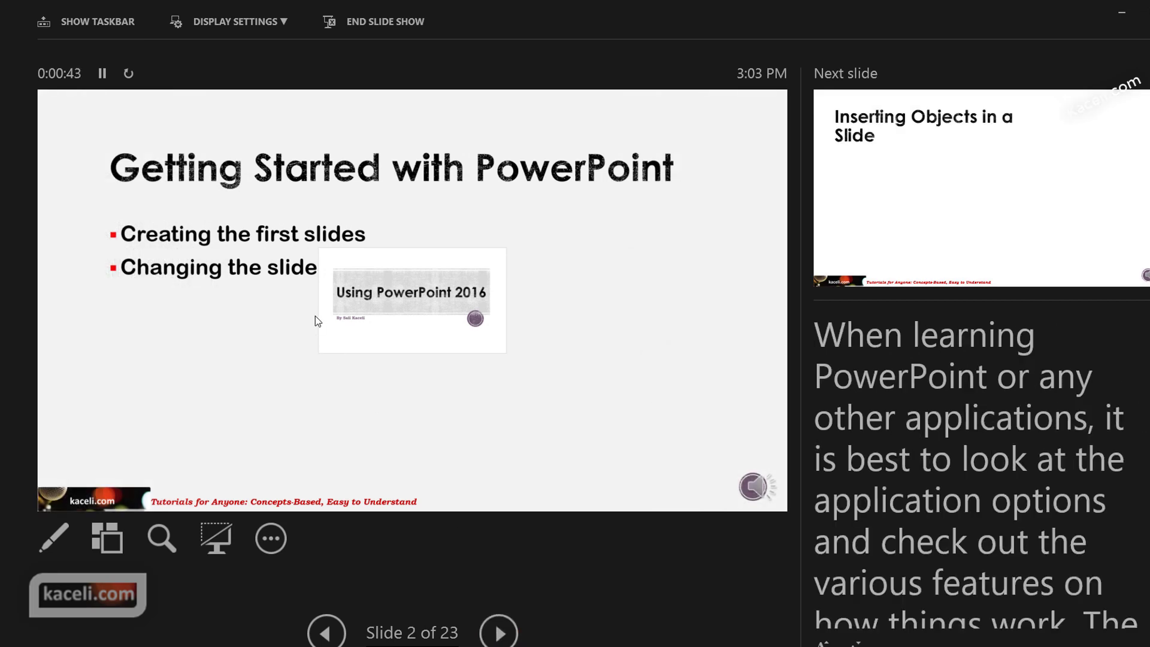
Circle the 'Creating the first slides' bullet with the red pen, then advance to slide 3.
left_click(52, 541)
left_click(146, 214)
left_click(52, 539)
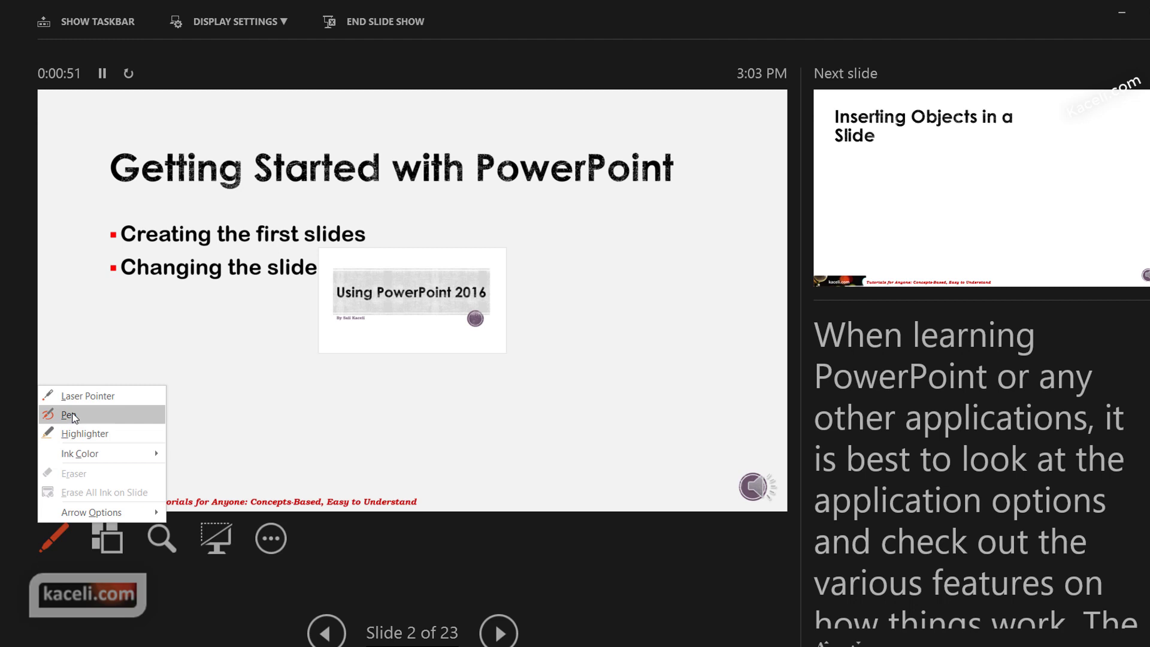
left_click(73, 413)
mouse_move(183, 216)
left_mouse_down()
mouse_move(124, 215)
mouse_move(102, 237)
mouse_move(196, 255)
mouse_move(363, 239)
mouse_move(170, 214)
left_mouse_up()
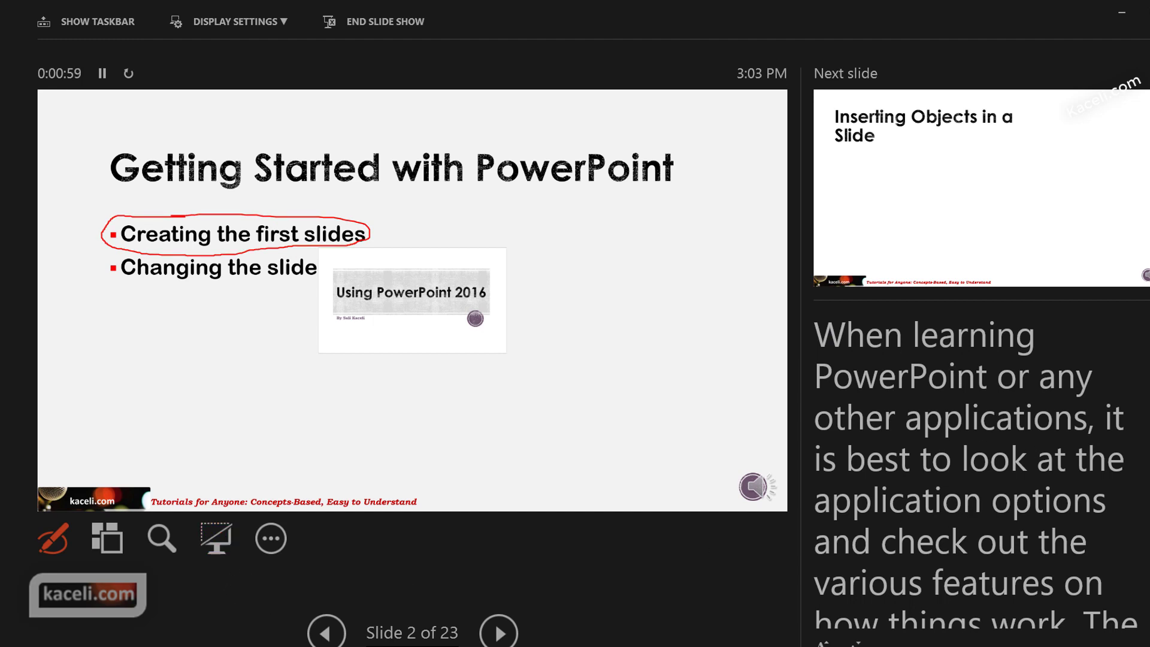
left_click(500, 636)
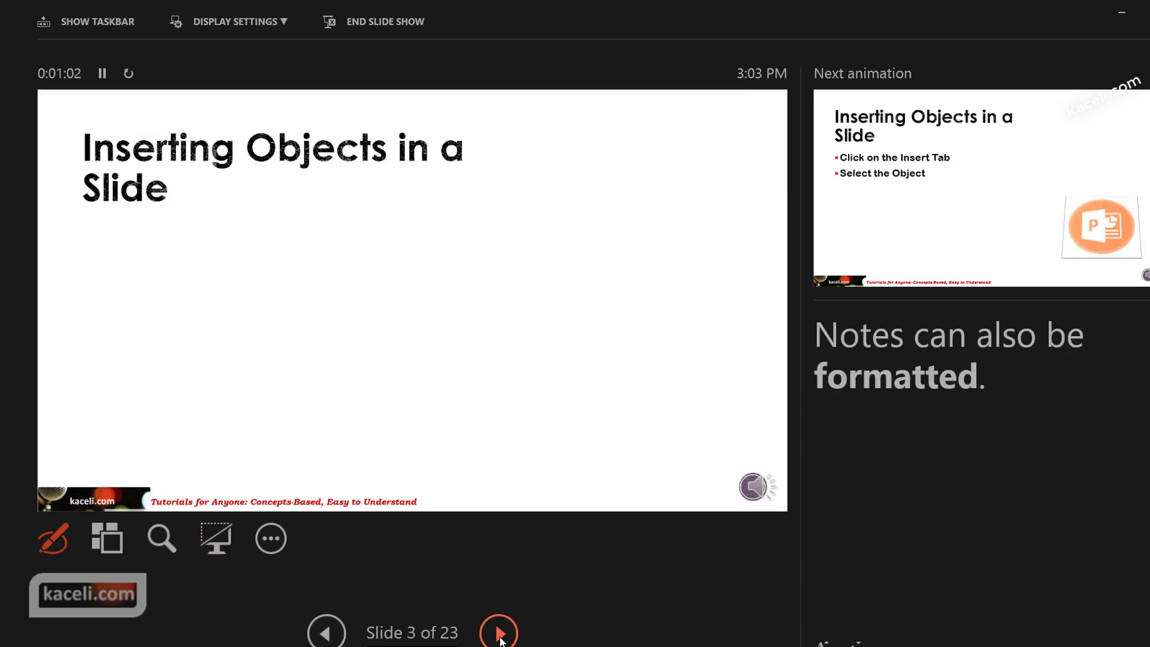